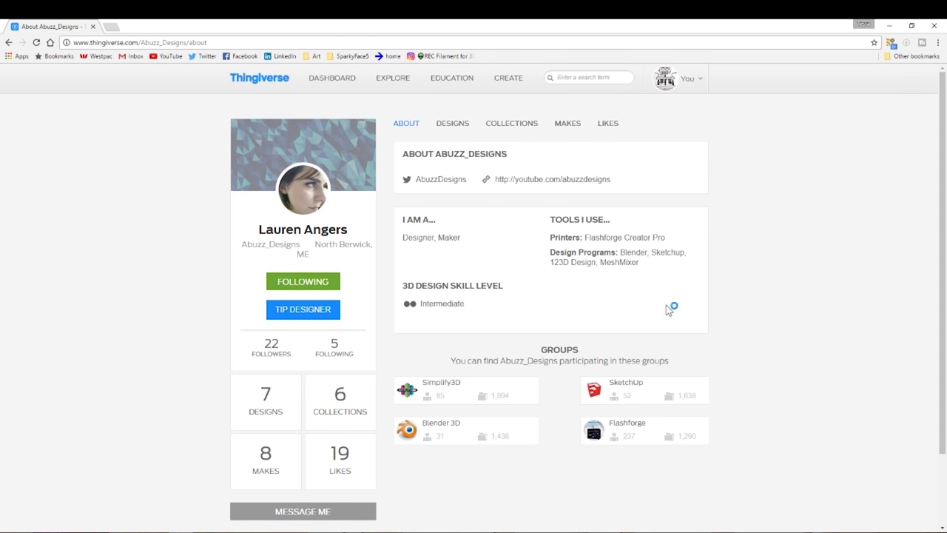
Open the Gift Tags design's Thing Files and download all its files as one zip.
scroll(440, 259, down, 1)
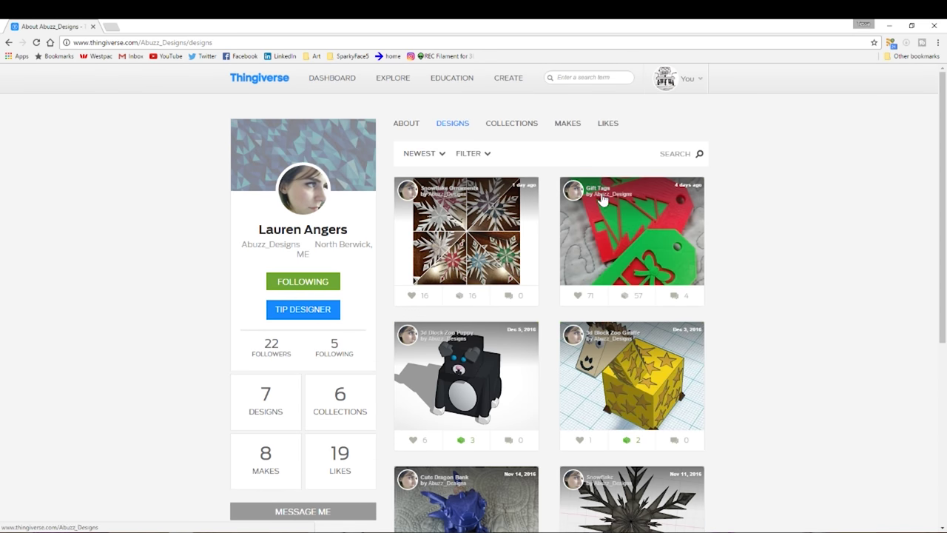
scroll(615, 174, down, 1)
click(616, 173)
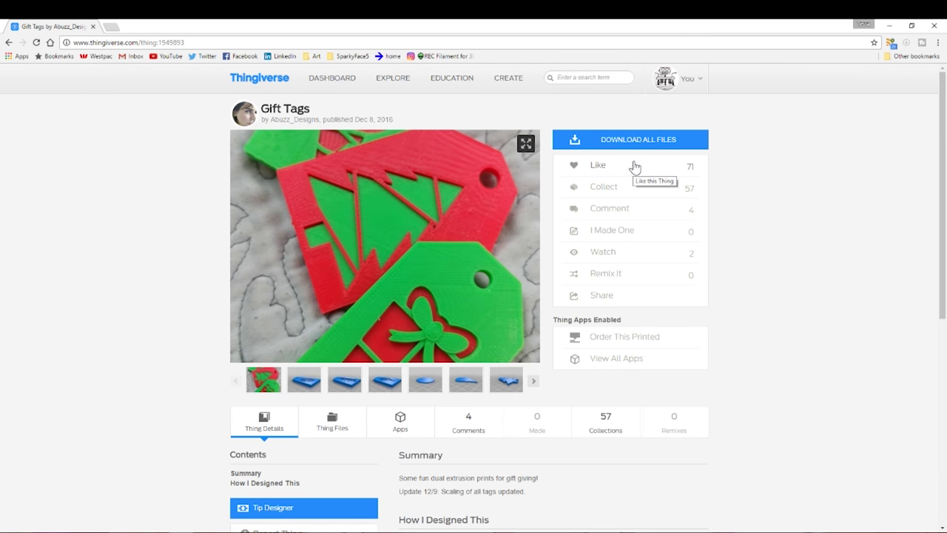
scroll(327, 414, down, 3)
click(332, 243)
scroll(622, 232, down, 3)
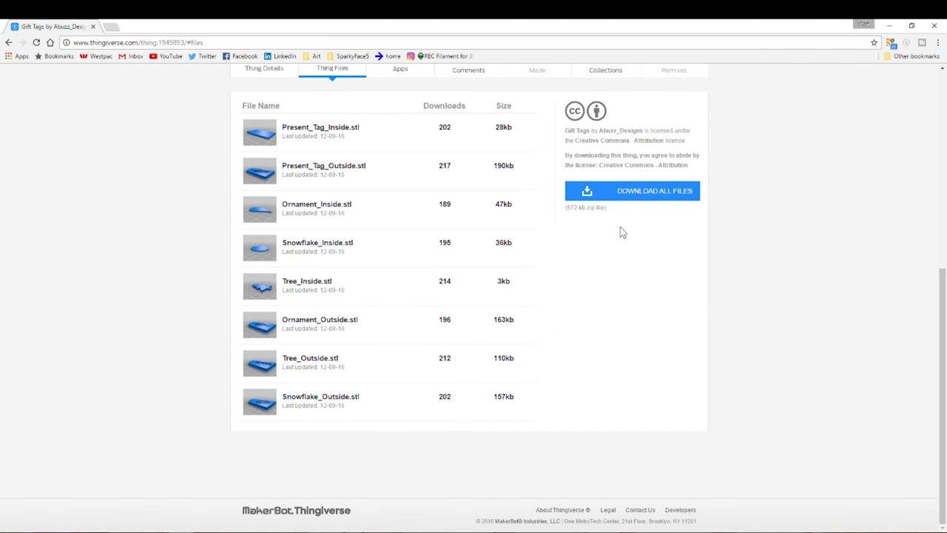
click(644, 193)
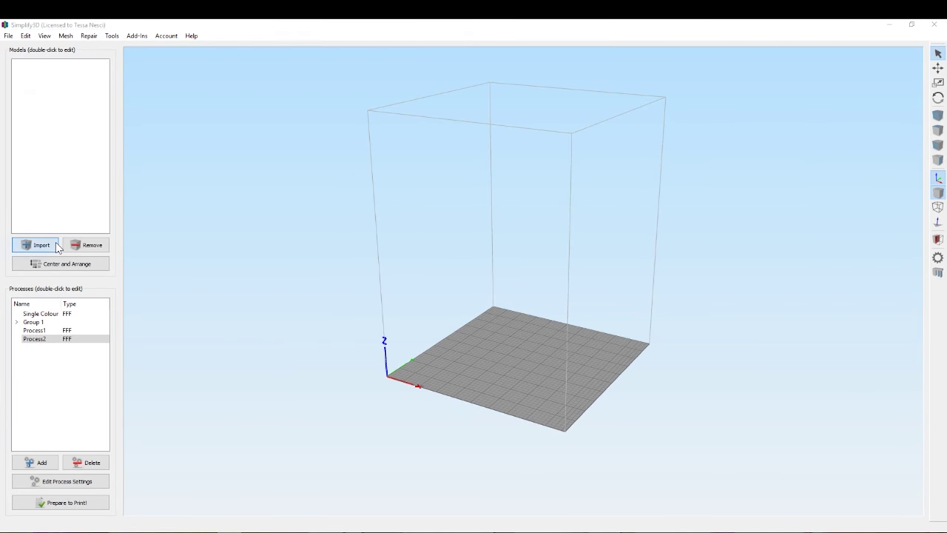
Import all eight gift tag STLs from the designer's files folder on the Desktop.
click(57, 247)
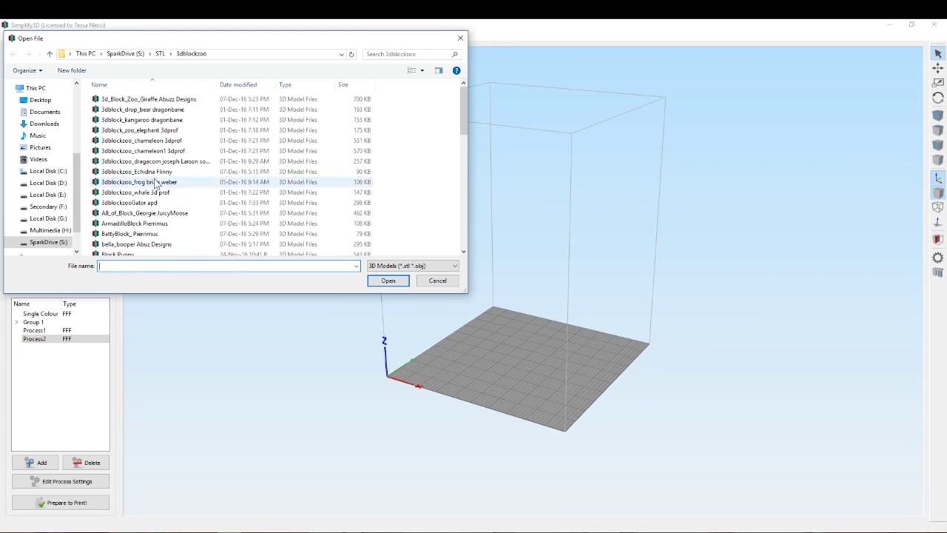
click(41, 100)
click(167, 111)
click(388, 280)
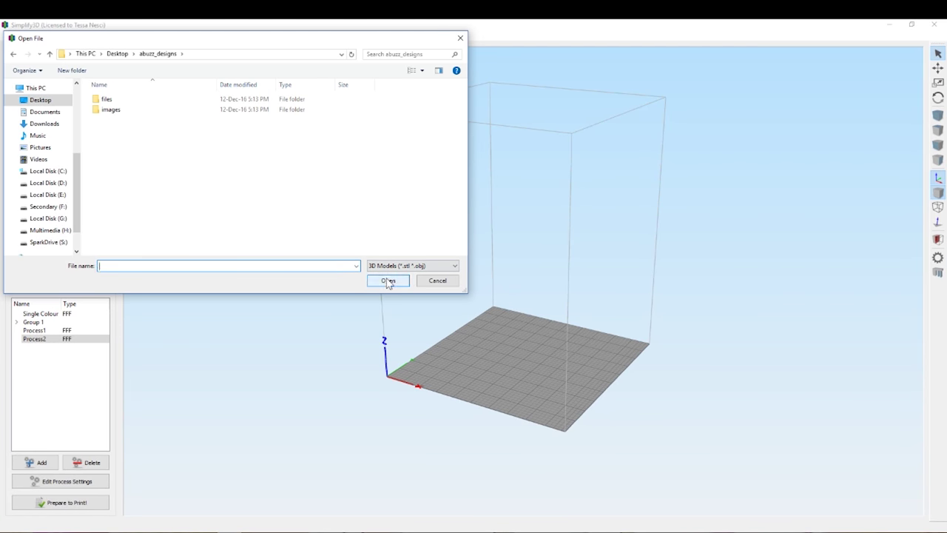
double_click(133, 99)
key(ctrl+a)
click(384, 284)
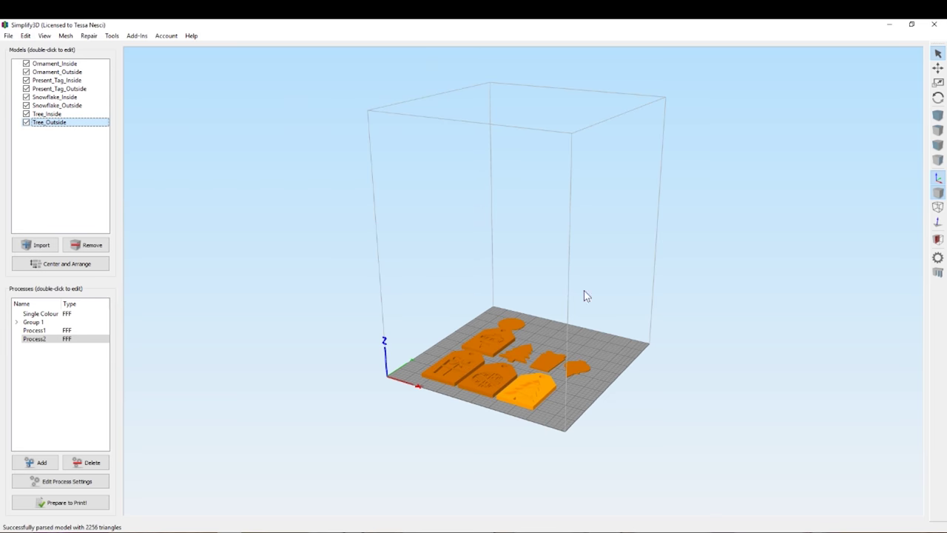
Remove both ornament models, then center and arrange the remaining models on the plate.
shift+click(32, 73)
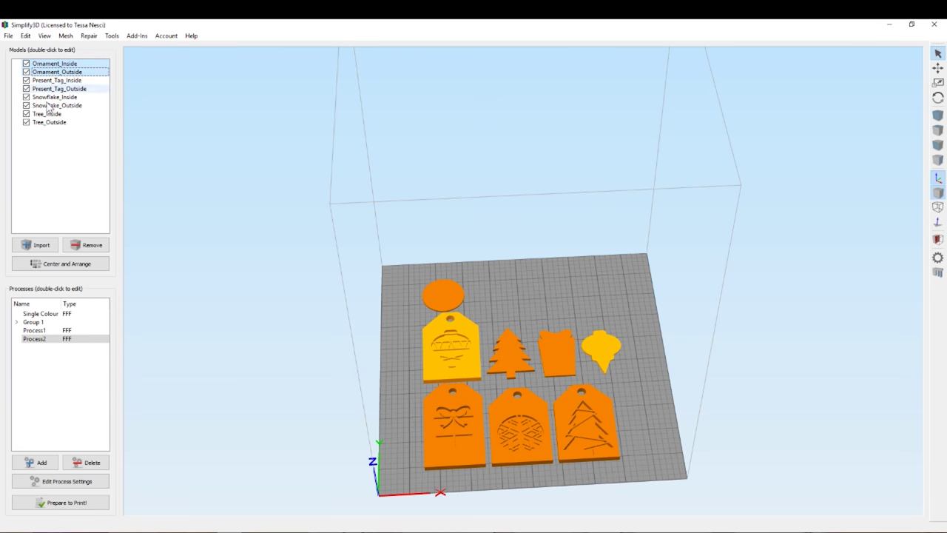
click(88, 245)
click(67, 263)
Move the tree tag beside the gift and line the gift, tree and circle inserts up in a row.
click(937, 67)
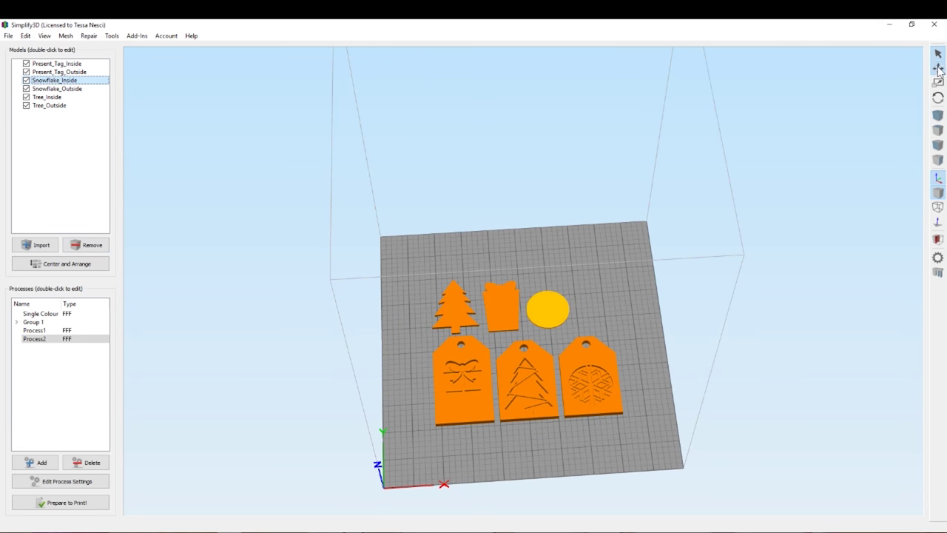
drag(450, 353, 537, 289)
drag(508, 319, 468, 304)
drag(545, 300, 514, 300)
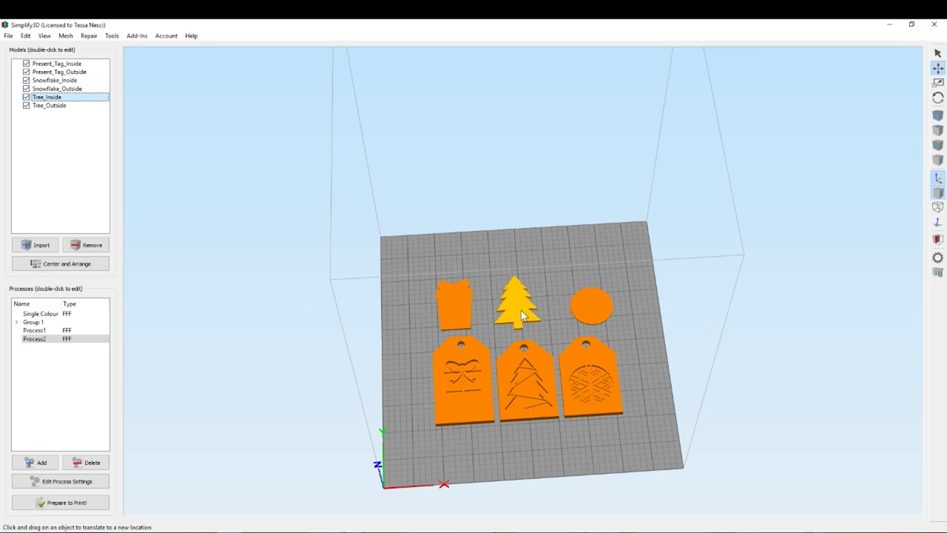
drag(592, 303, 575, 303)
drag(591, 444, 632, 458)
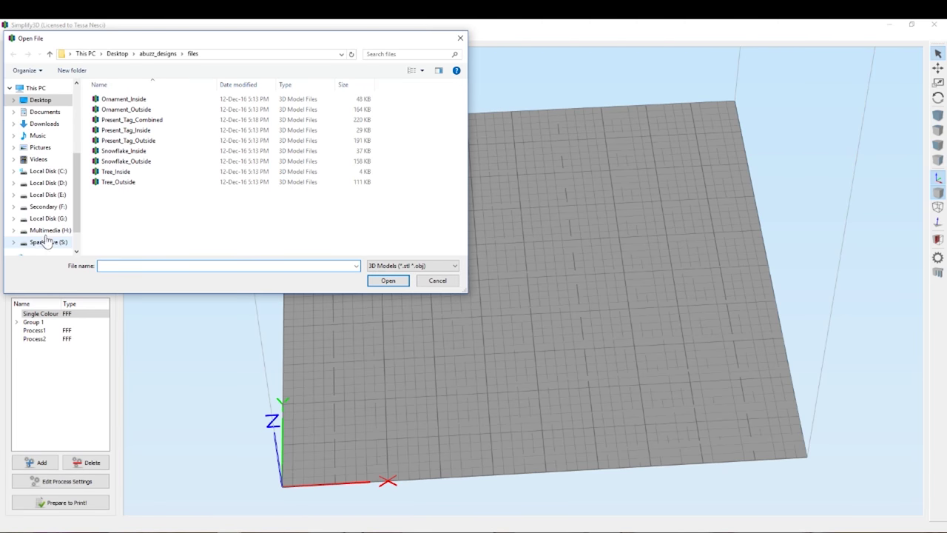
Load Snowflake_Inside and view its settings: 38.33 mm across (99.49%), 1.05 mm thick.
click(144, 152)
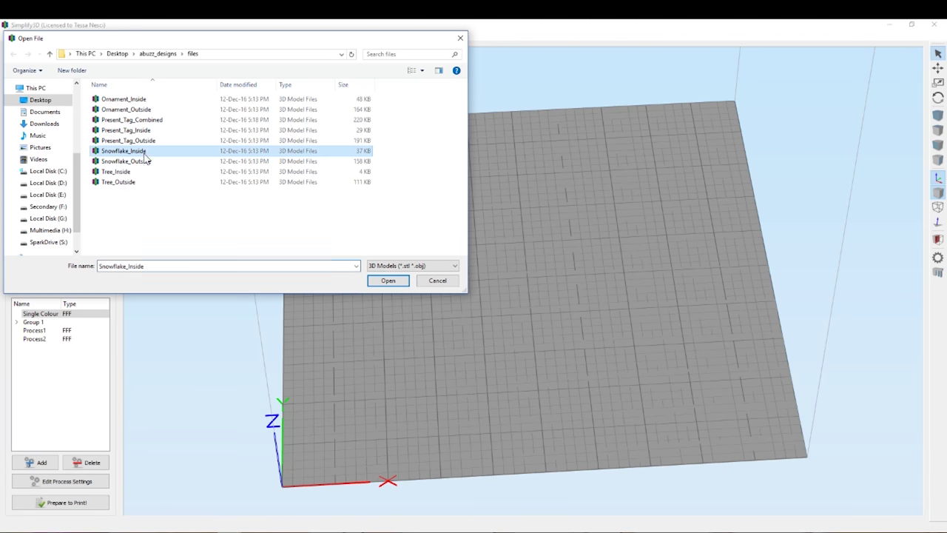
click(389, 280)
drag(565, 380, 539, 233)
double_click(539, 232)
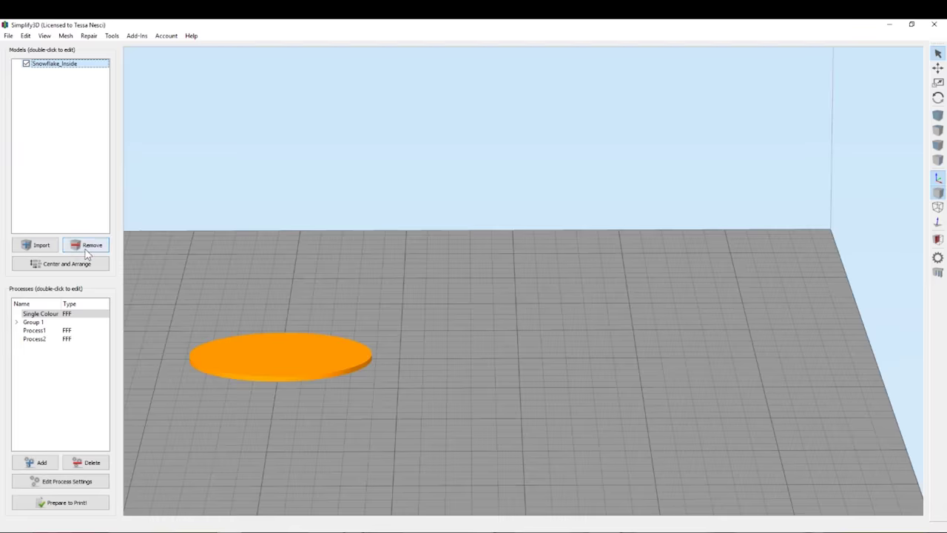
Replace Snowflake_Inside on the build plate with the Snowflake_Outside model.
click(87, 245)
click(37, 245)
click(118, 161)
click(388, 281)
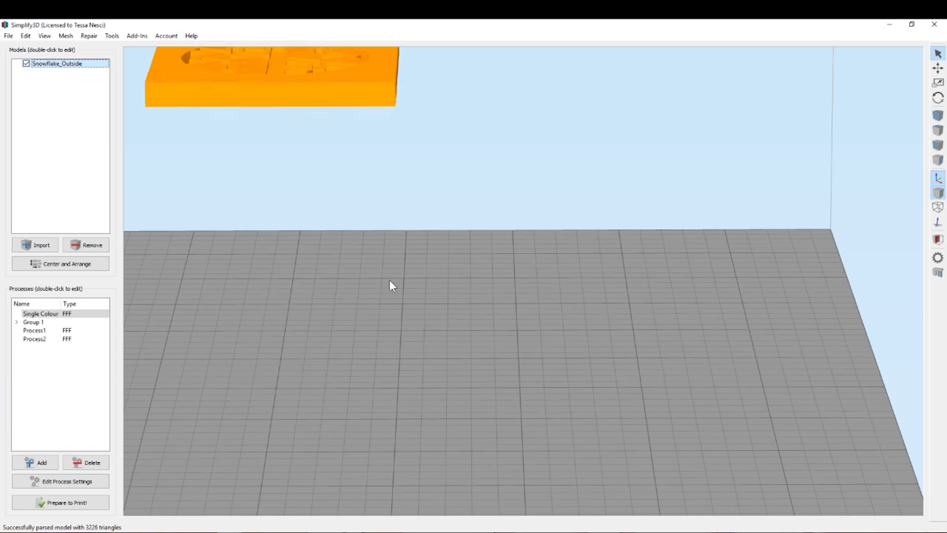
click(67, 502)
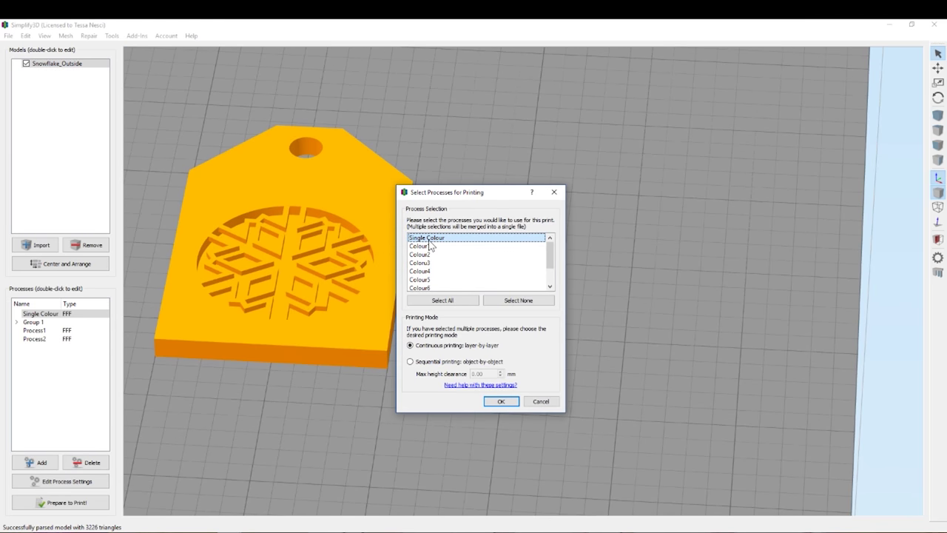
click(541, 402)
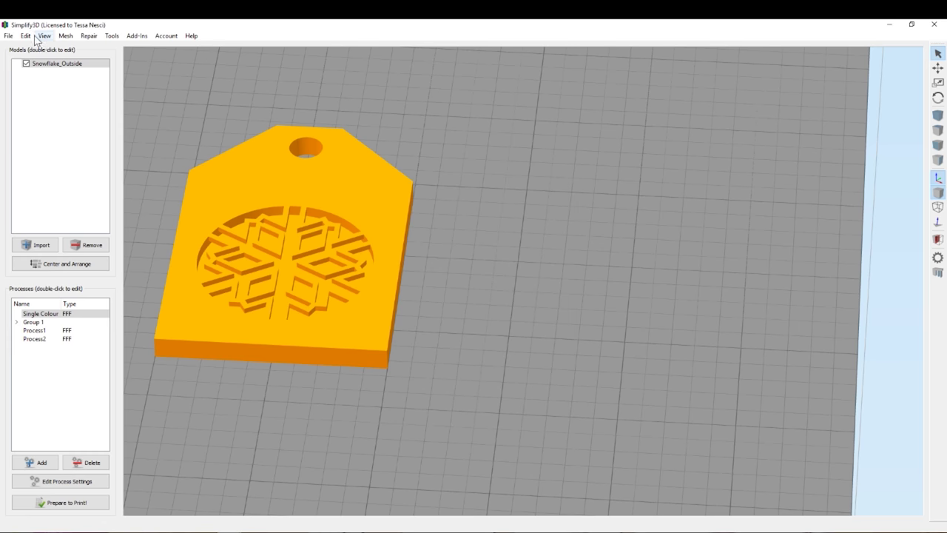
Enable the cross-section view and set the cut plane at the model's base.
click(25, 35)
mouse_move(44, 36)
click(65, 145)
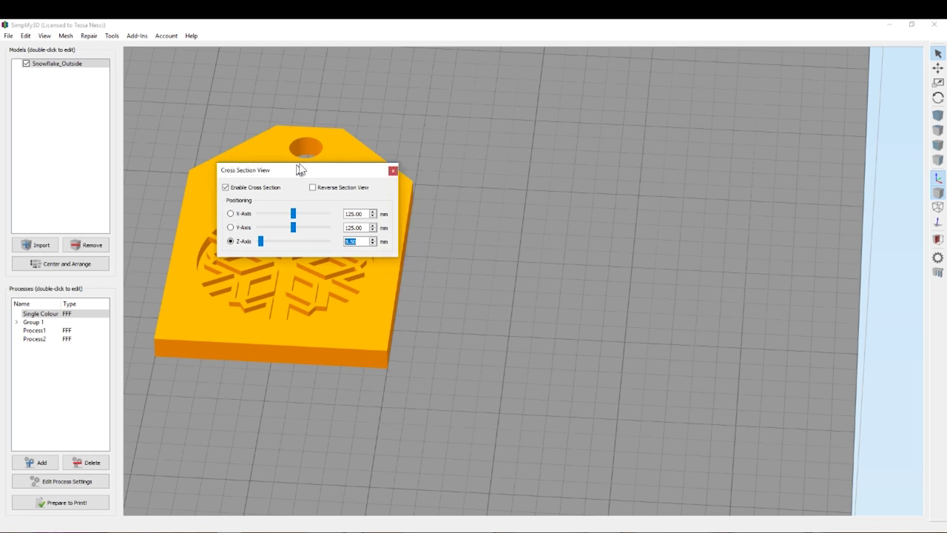
drag(300, 170, 449, 138)
drag(411, 211, 409, 215)
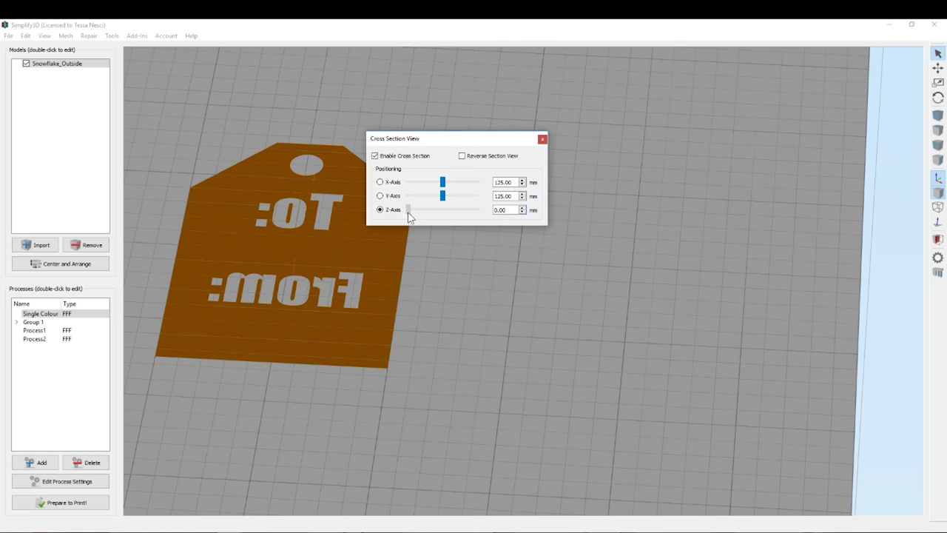
Set the cut height to 2.70 mm and slice the tag: 26 minutes, 9.46 g.
click(522, 209)
click(522, 209)
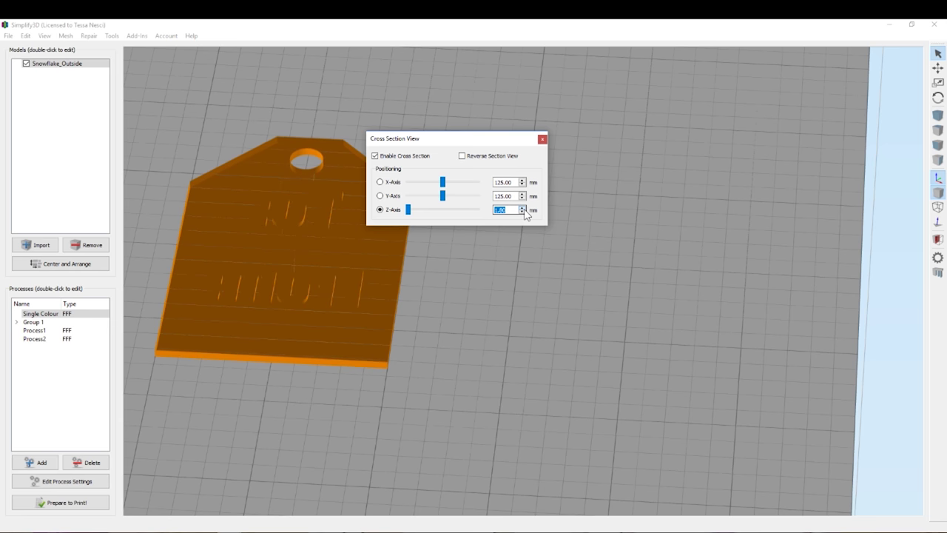
click(522, 209)
click(522, 212)
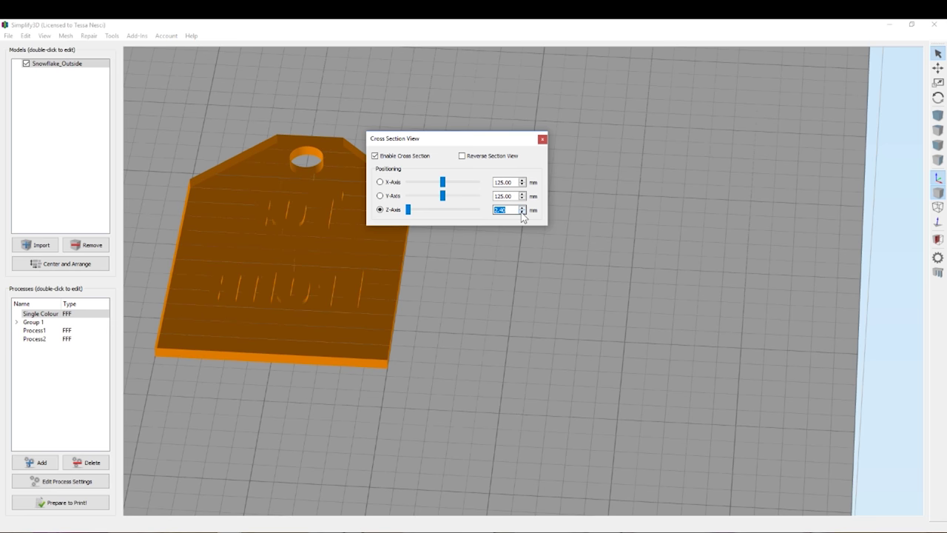
click(523, 212)
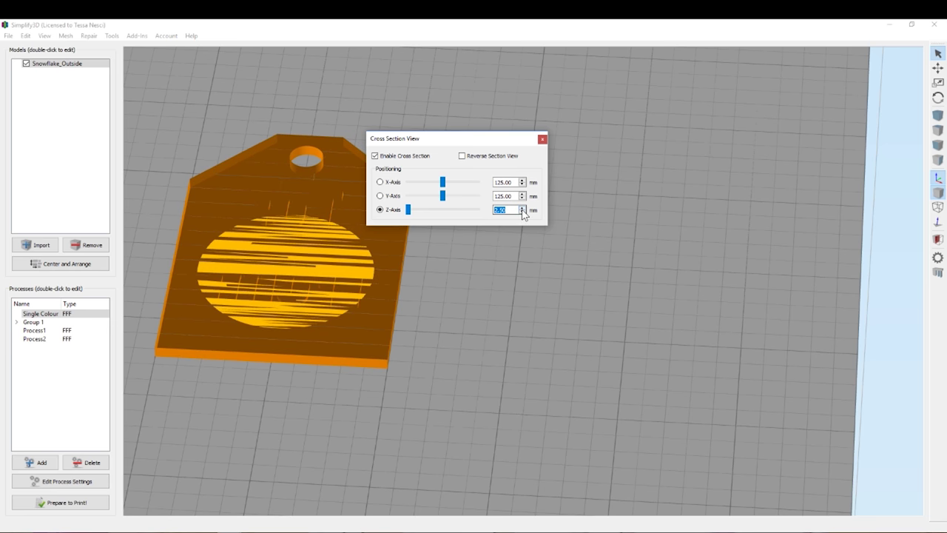
click(523, 212)
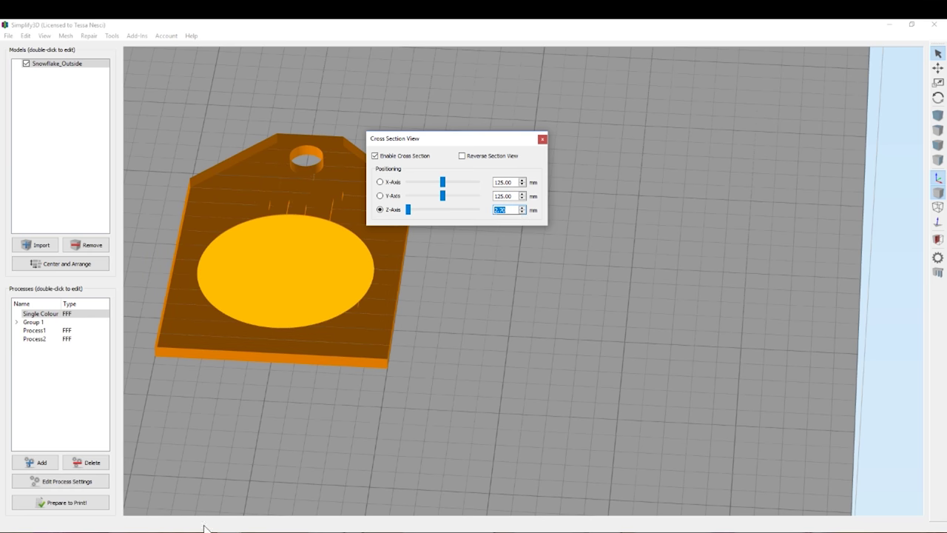
click(60, 502)
click(501, 403)
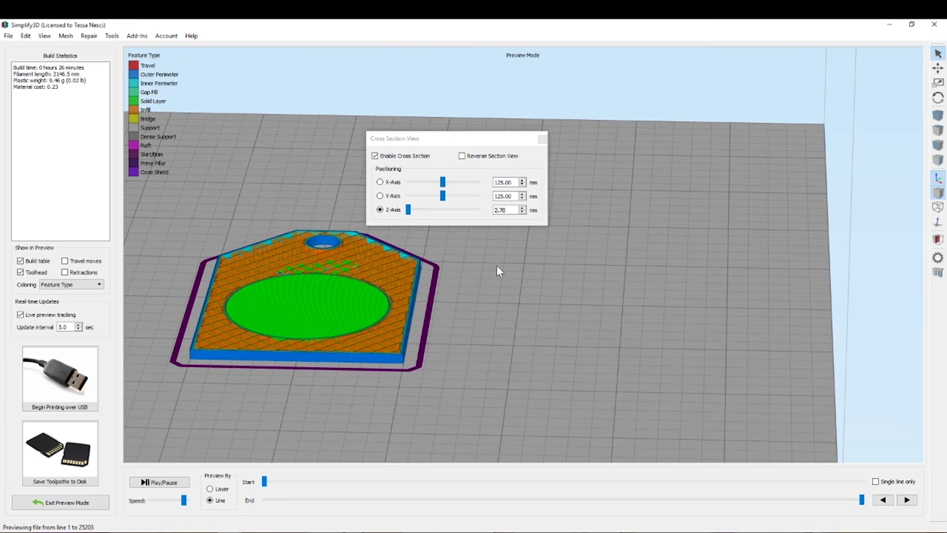
Step the cut height to 4.10 then back to 4.00 mm, close the cross-section, and begin USB printing.
click(522, 207)
click(522, 208)
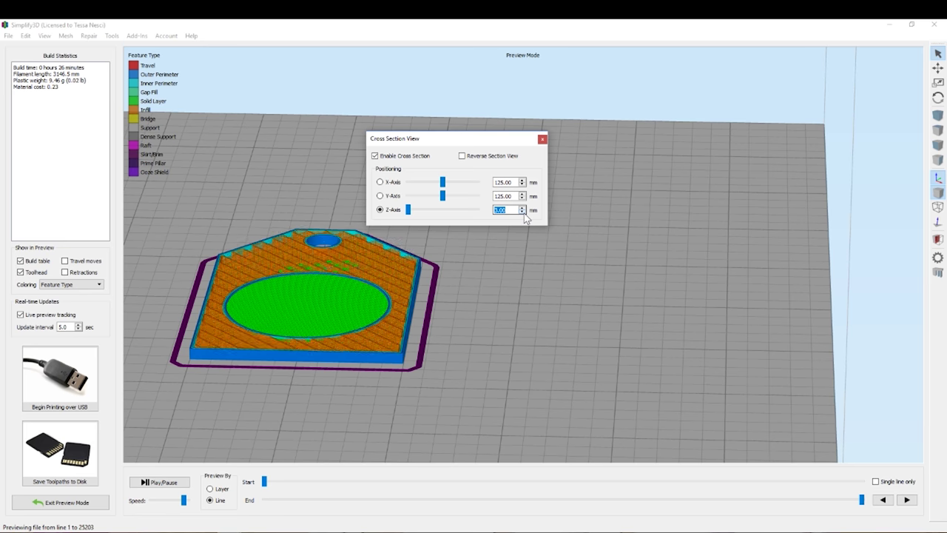
click(522, 207)
click(522, 209)
click(522, 209)
click(523, 209)
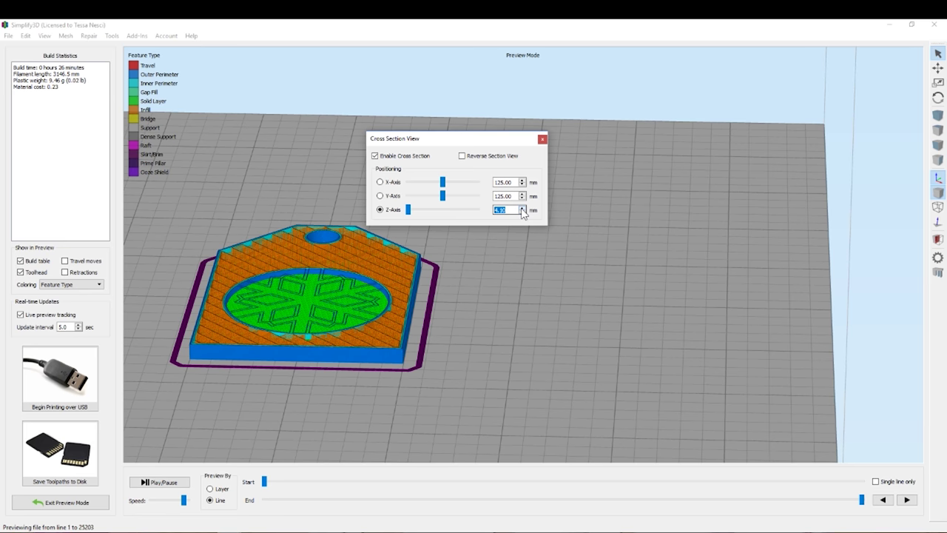
click(522, 212)
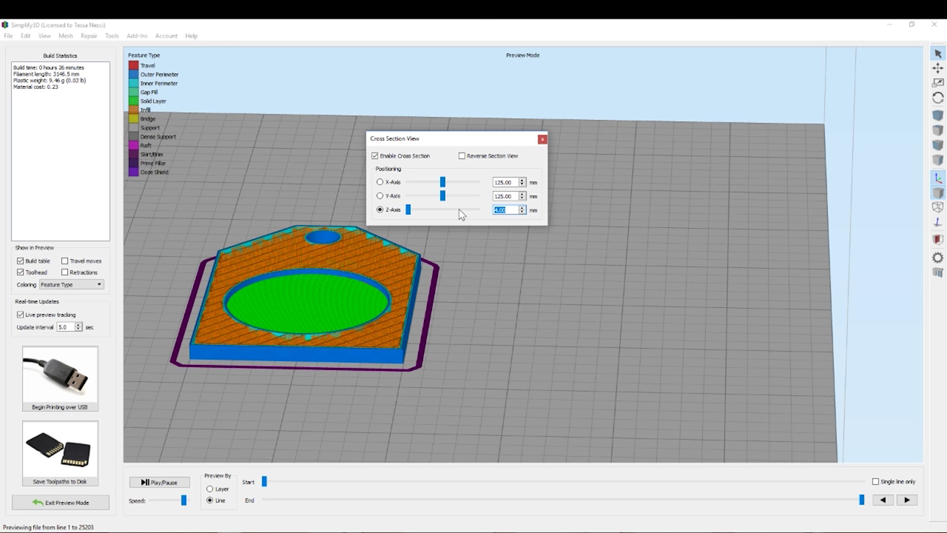
click(542, 139)
click(59, 377)
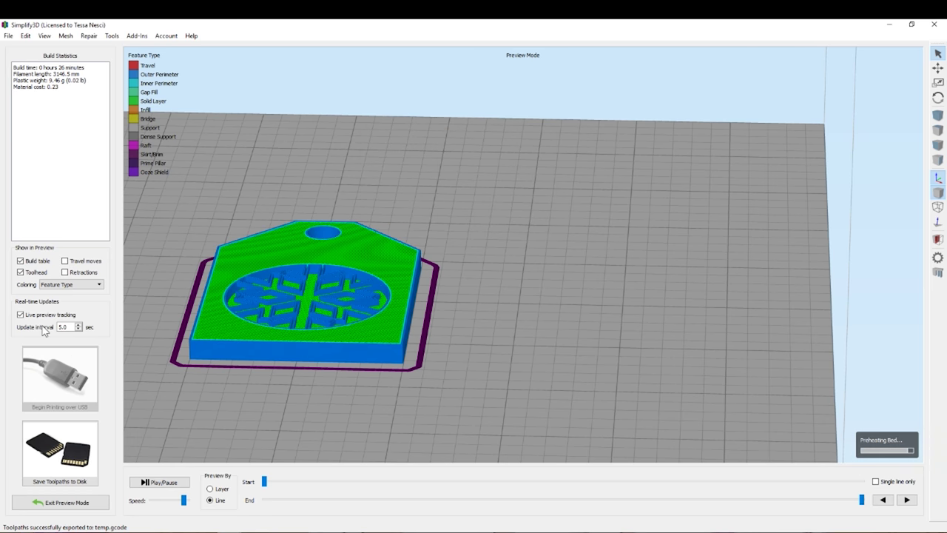